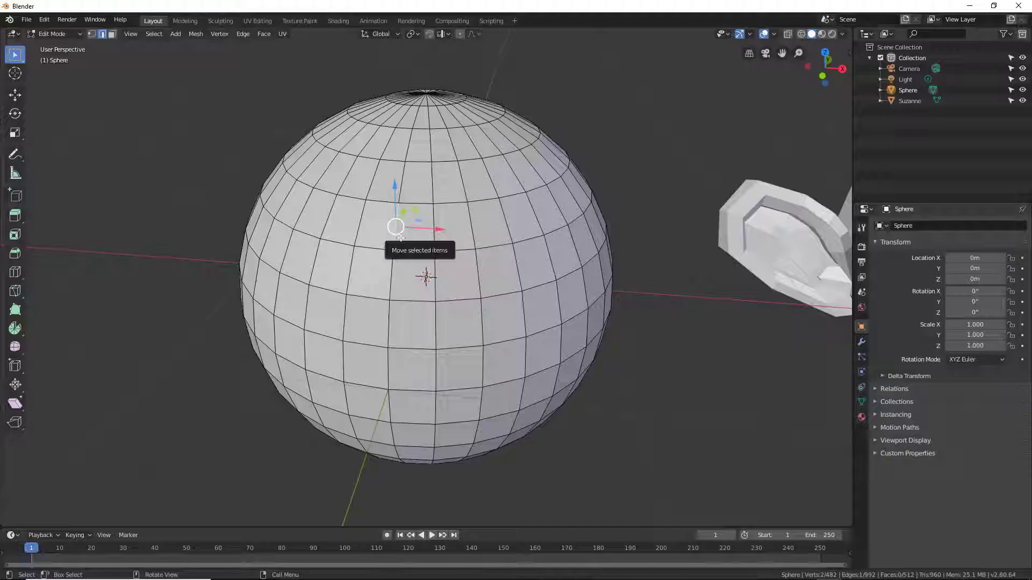
# Select a ring of 32 vertical edges around the sphere's upper band and view it from above
pyautogui.keyDown('alt'); pyautogui.click(403, 171); pyautogui.keyUp('alt')
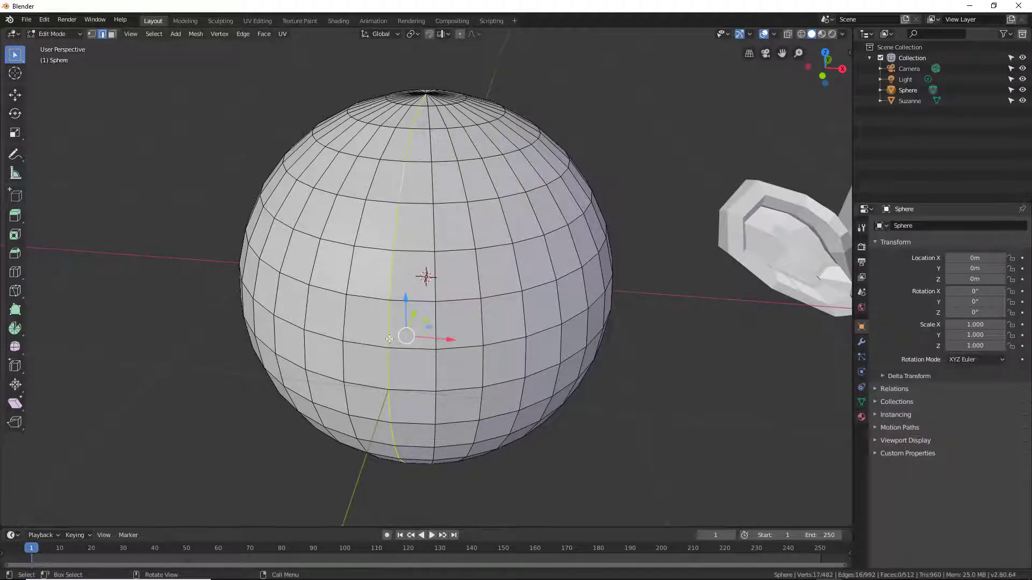
pyautogui.click(391, 228)
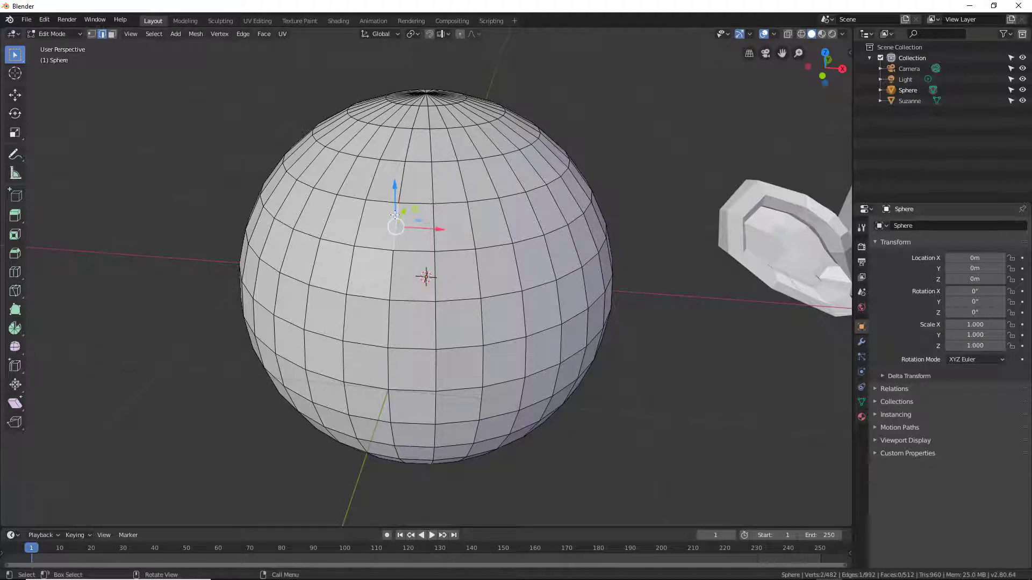
pyautogui.keyDown('shift'); pyautogui.click(435, 217); pyautogui.keyUp('shift')
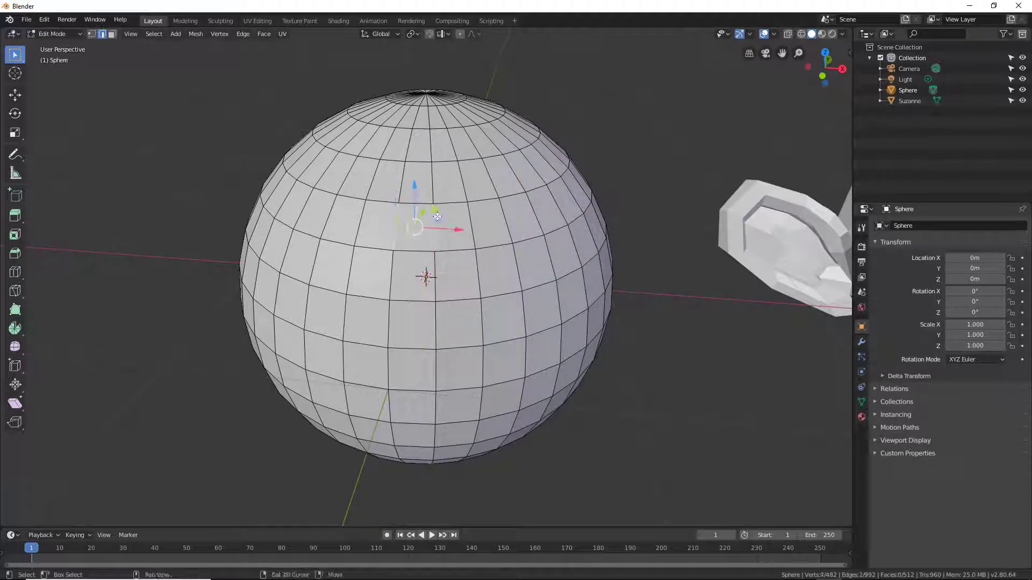
pyautogui.keyDown('shift'); pyautogui.click(472, 218); pyautogui.keyUp('shift')
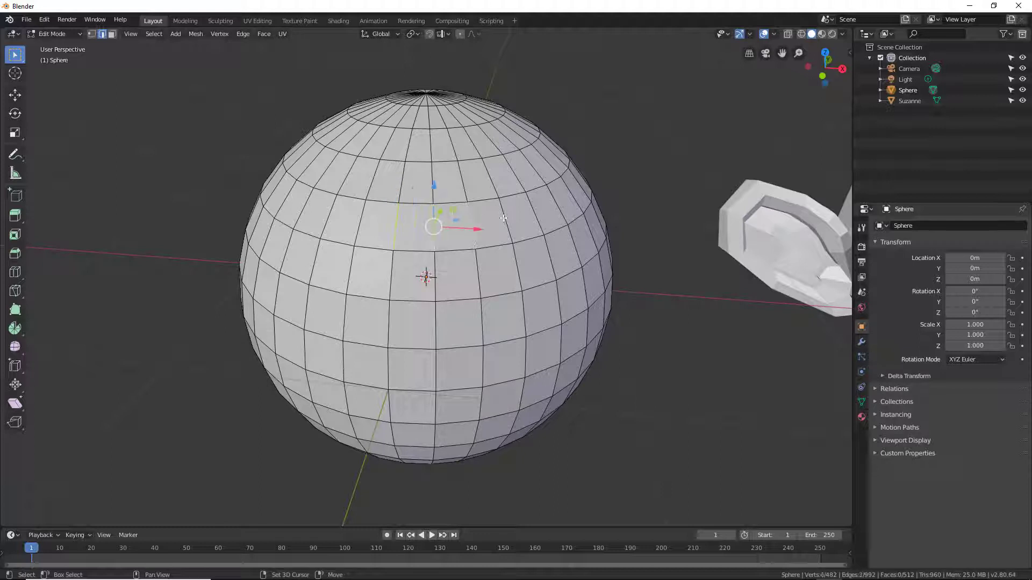
pyautogui.click(396, 227)
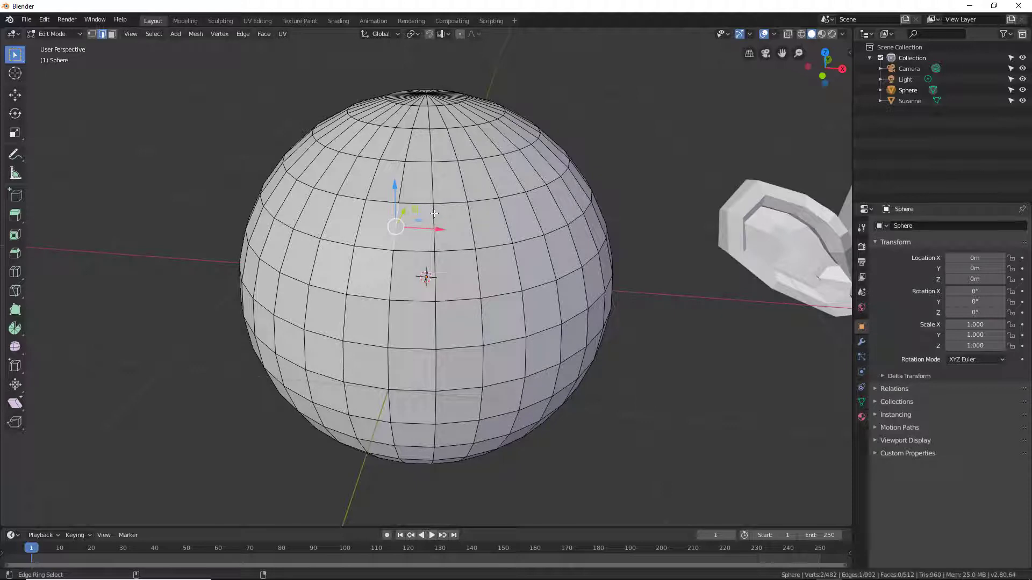
pyautogui.keyDown('ctrl'); pyautogui.keyDown('alt'); pyautogui.click(434, 213); pyautogui.keyUp('alt'); pyautogui.keyUp('ctrl')
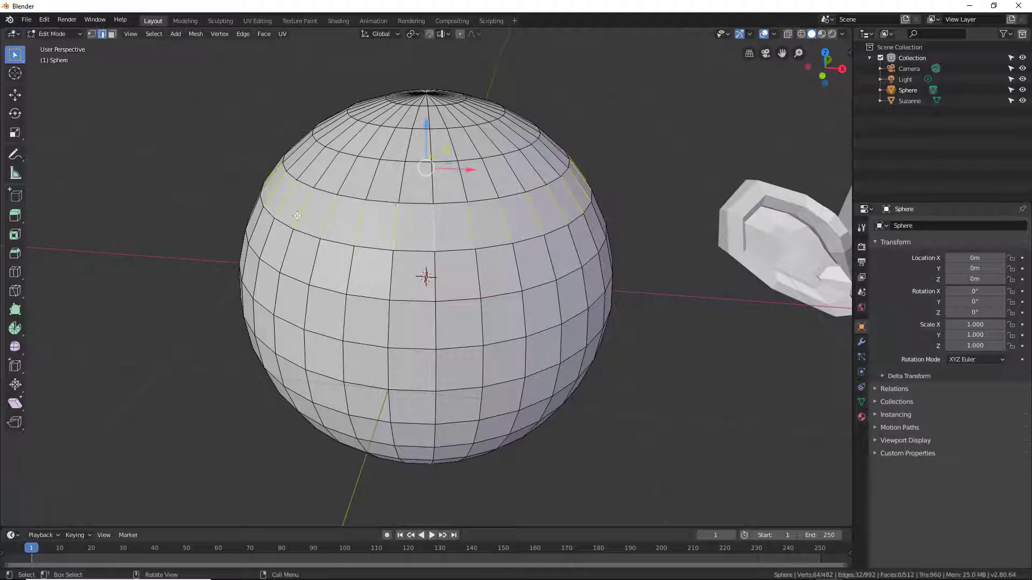
pyautogui.moveTo(351, 251)
pyautogui.mouseDown(button='middle')
pyautogui.moveTo(308, 248)
pyautogui.moveTo(510, 290)
pyautogui.moveTo(502, 282)
pyautogui.mouseUp(button='middle')
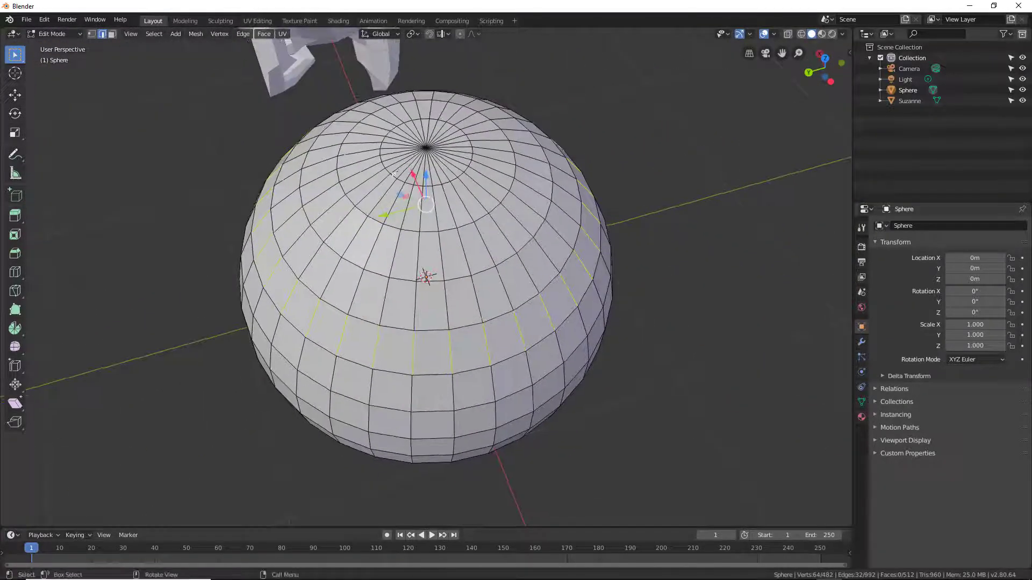
# Zoom in and pick single edges beside the sphere's top pole
pyautogui.click(398, 167)
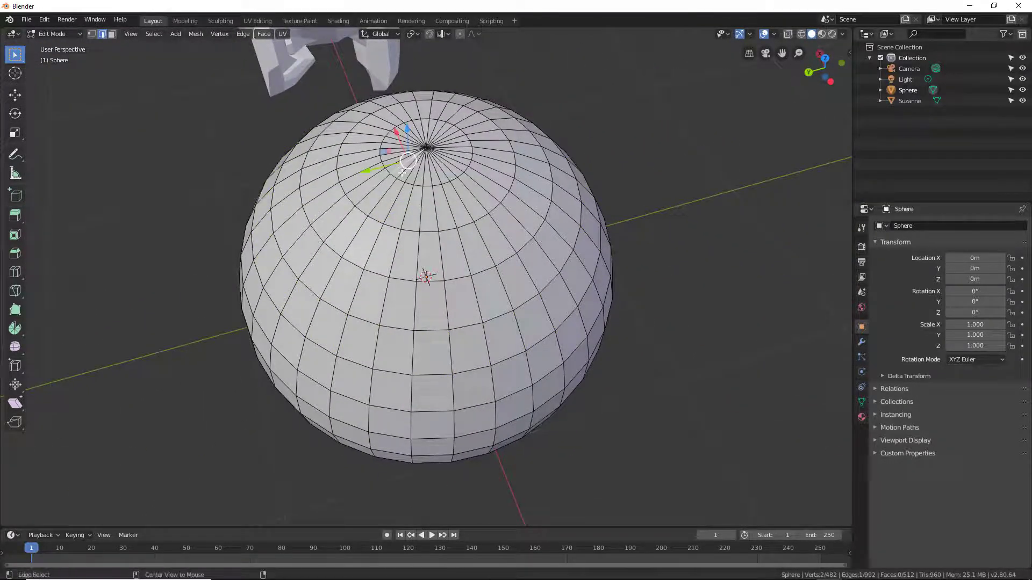
pyautogui.moveTo(402, 172); pyautogui.dragTo(404, 176)
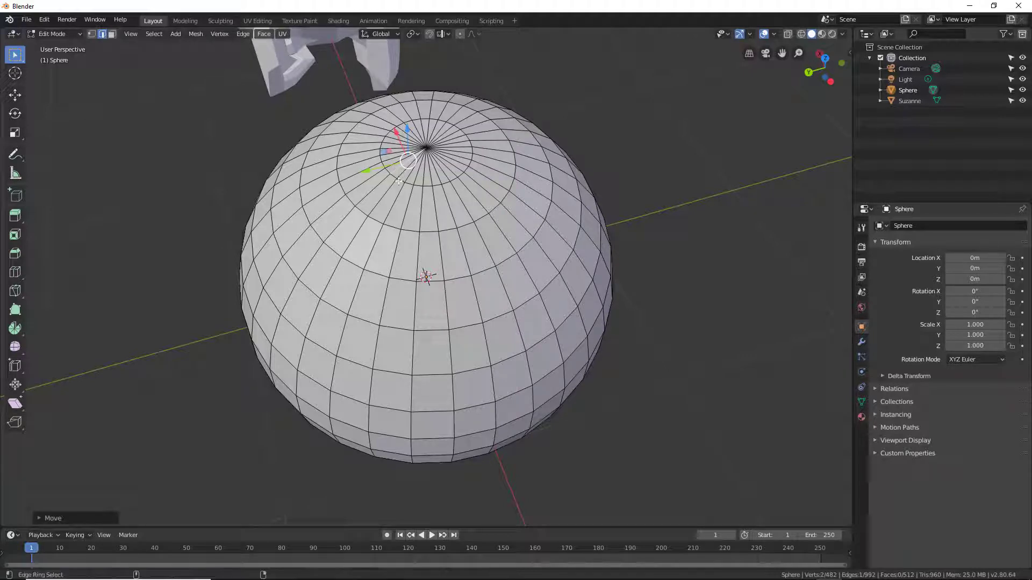
pyautogui.scroll(3, 405, 179)
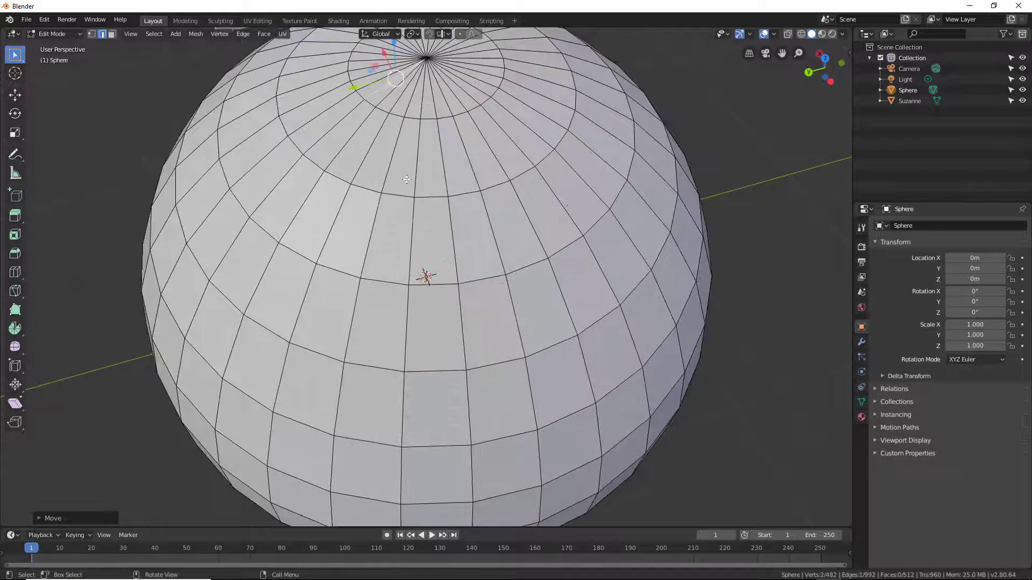
pyautogui.click(385, 103)
pyautogui.click(391, 108)
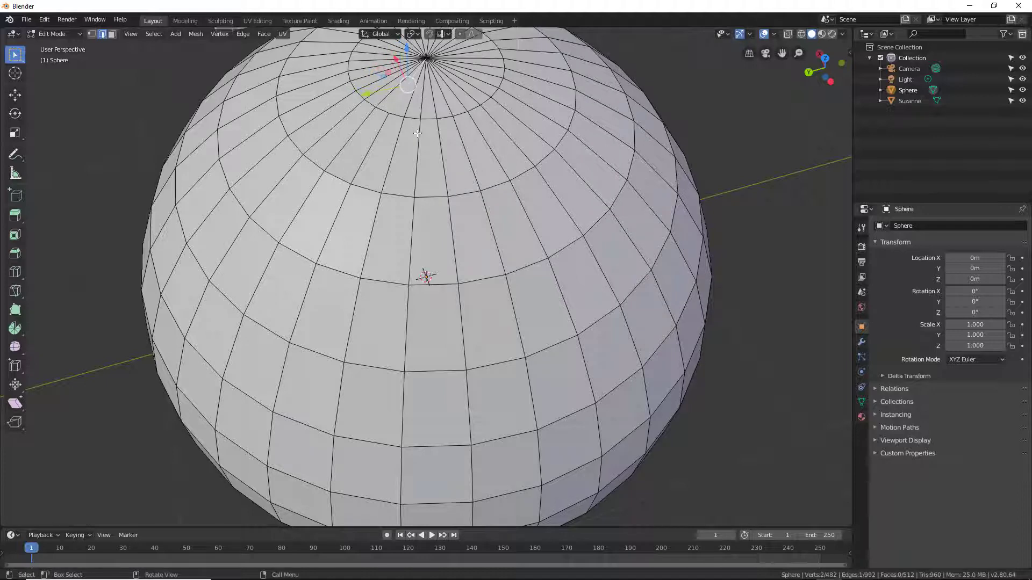
# Orbit to face the top pole and select its ring of 32 radial edges
pyautogui.moveTo(418, 137); pyautogui.dragTo(395, 290, button='middle')
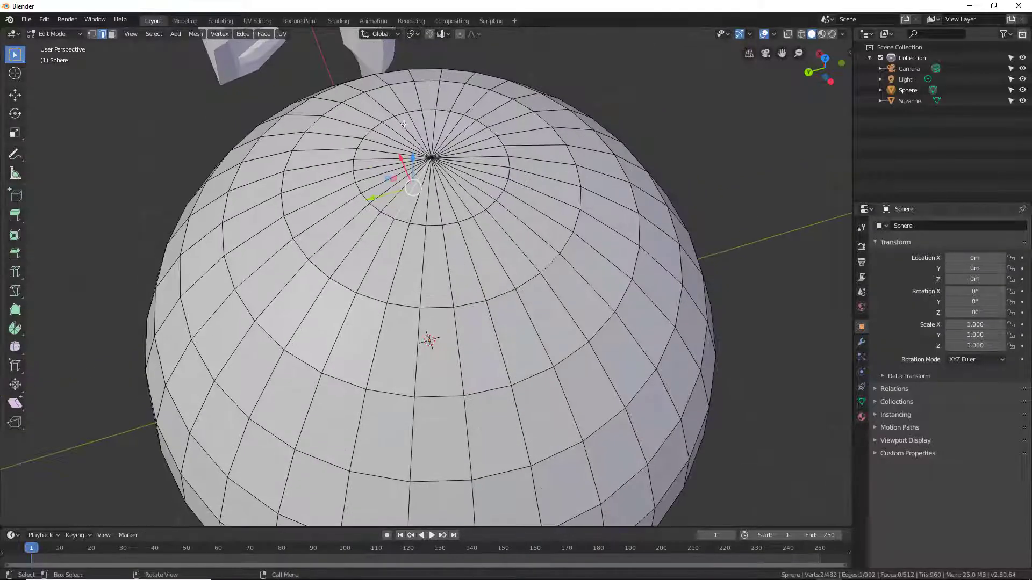
pyautogui.click(402, 260)
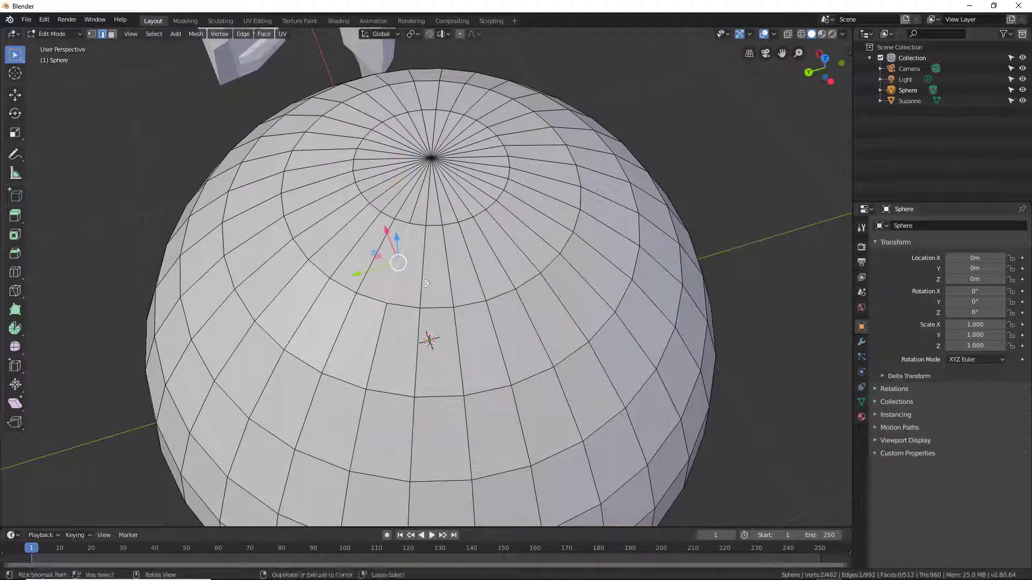
pyautogui.keyDown('ctrl'); pyautogui.keyDown('alt'); pyautogui.click(373, 242); pyautogui.keyUp('alt'); pyautogui.keyUp('ctrl')
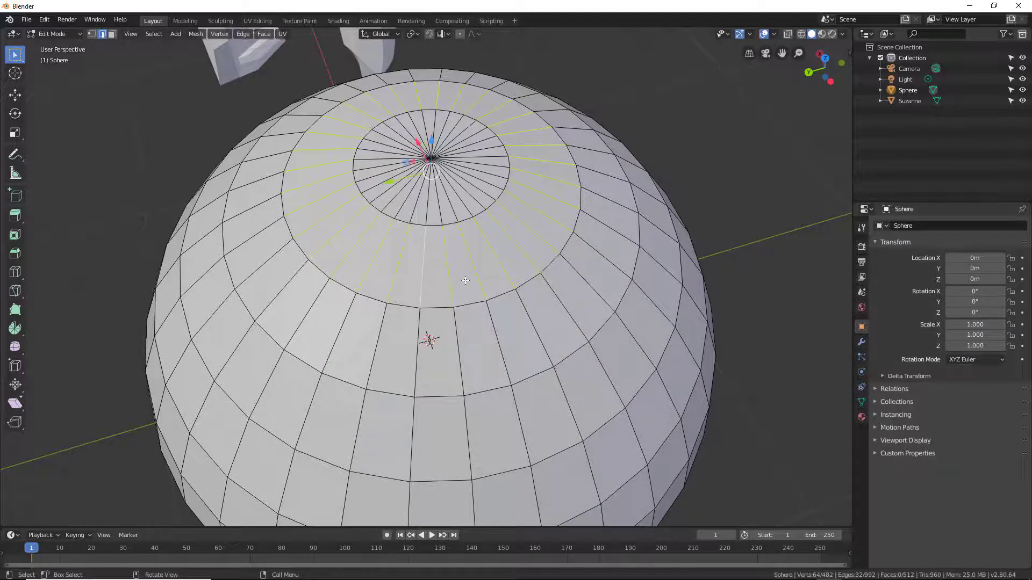
# Select a ring of 15 parallel horizontal edges down the sphere's side
pyautogui.moveTo(444, 282); pyautogui.dragTo(375, 176, button='middle')
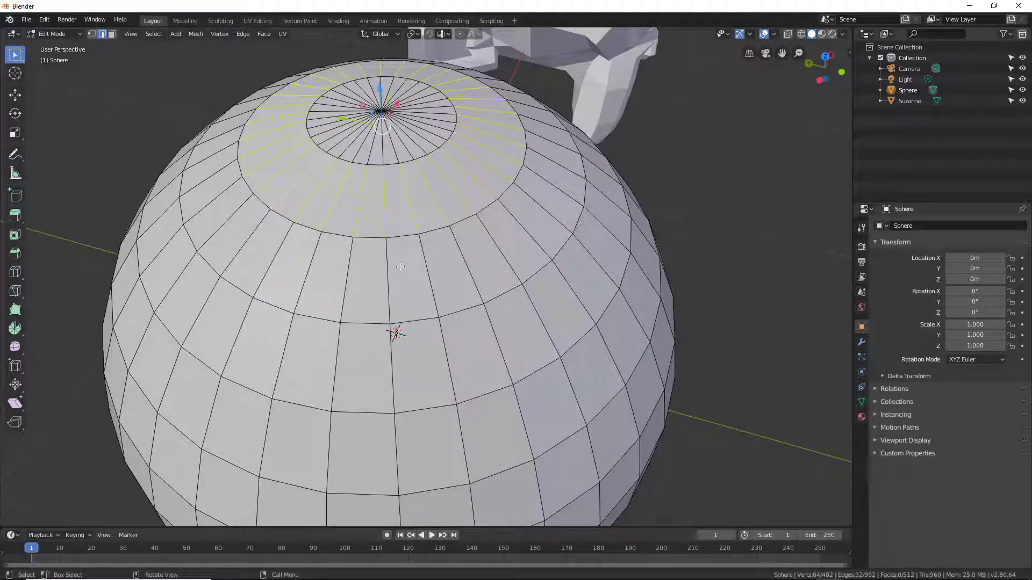
pyautogui.click(389, 291)
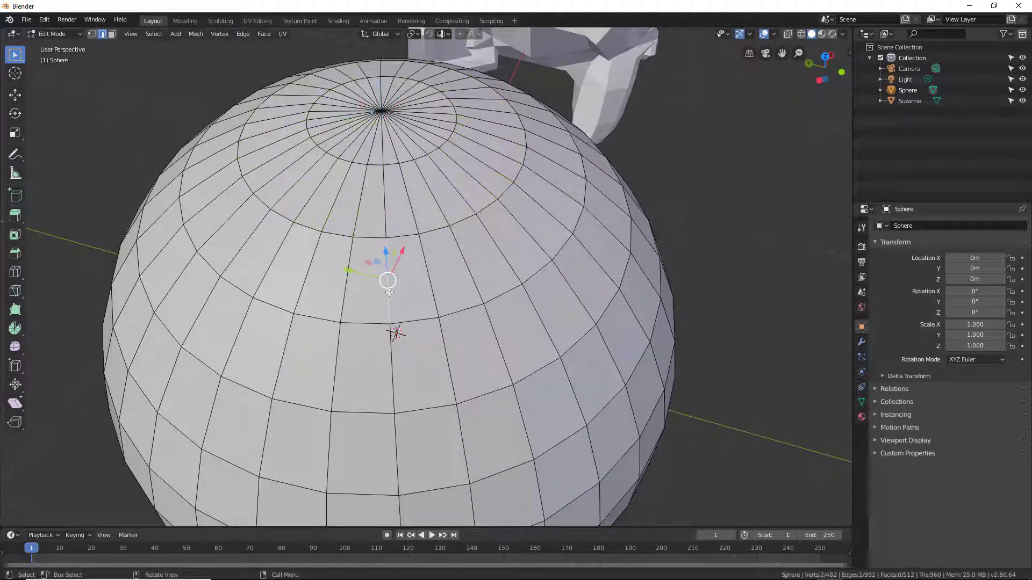
pyautogui.click(416, 325)
pyautogui.keyDown('ctrl'); pyautogui.keyDown('alt'); pyautogui.click(405, 235); pyautogui.keyUp('alt'); pyautogui.keyUp('ctrl')
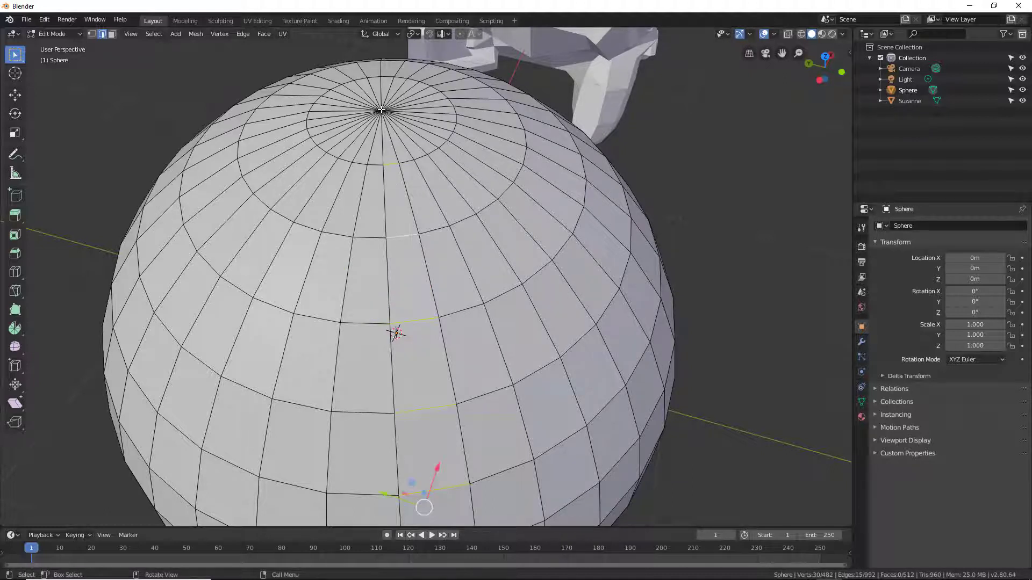
# Orbit and zoom out around the sphere, then leave Edit Mode
pyautogui.moveTo(377, 192)
pyautogui.mouseDown(button='middle')
pyautogui.moveTo(504, 187)
pyautogui.moveTo(486, 183)
pyautogui.mouseUp(button='middle')
pyautogui.scroll(-5, 505, 187)
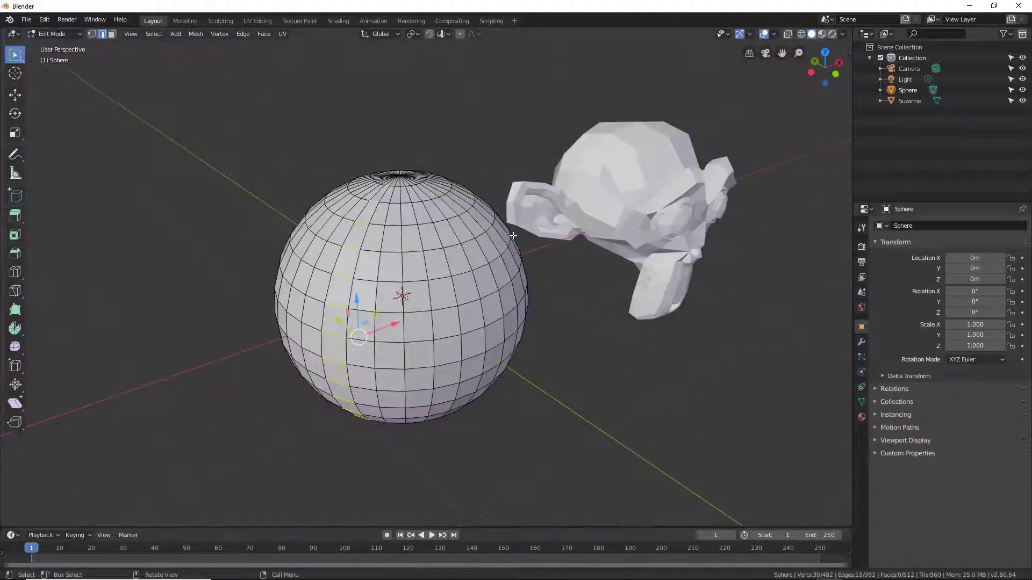
pyautogui.press('Tab')
# Select and frame Suzanne, enter its Edit Mode, and zoom in on the brow
pyautogui.click(662, 178)
pyautogui.press('KP_Decimal')
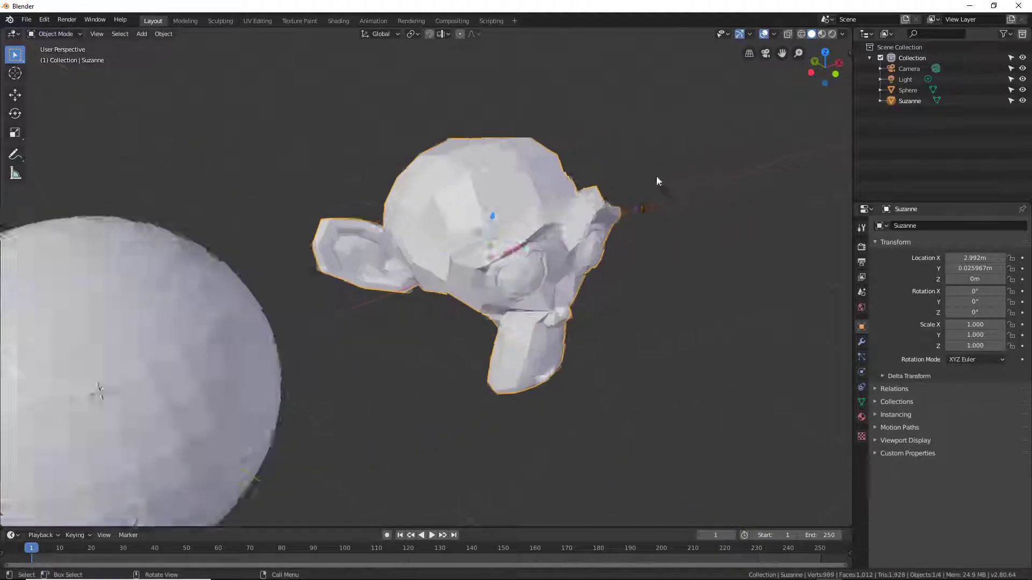
pyautogui.press('Tab')
pyautogui.scroll(2, 462, 236)
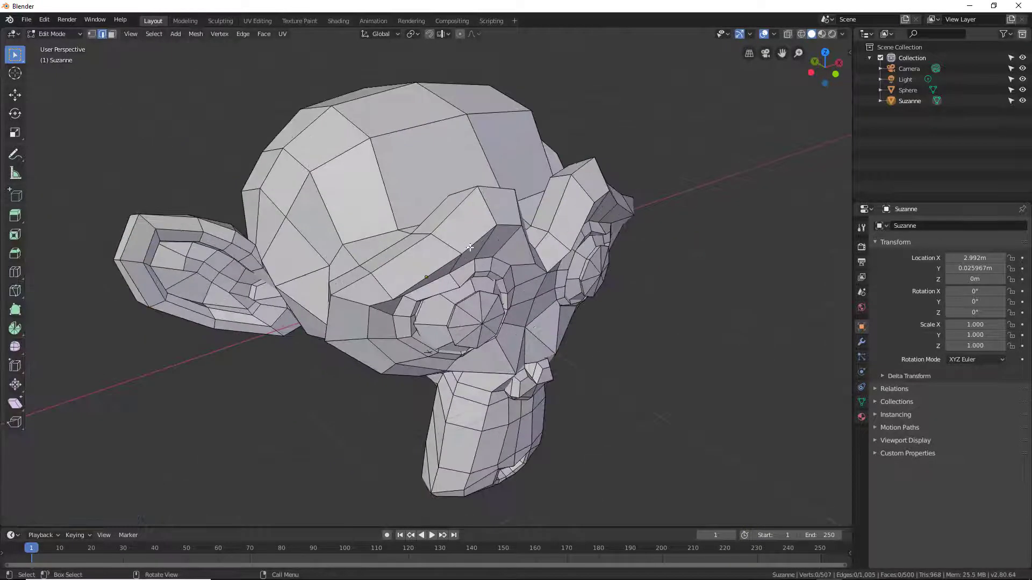
pyautogui.moveTo(474, 272)
pyautogui.mouseDown(button='middle')
pyautogui.moveTo(428, 251)
pyautogui.moveTo(472, 288)
pyautogui.mouseUp(button='middle')
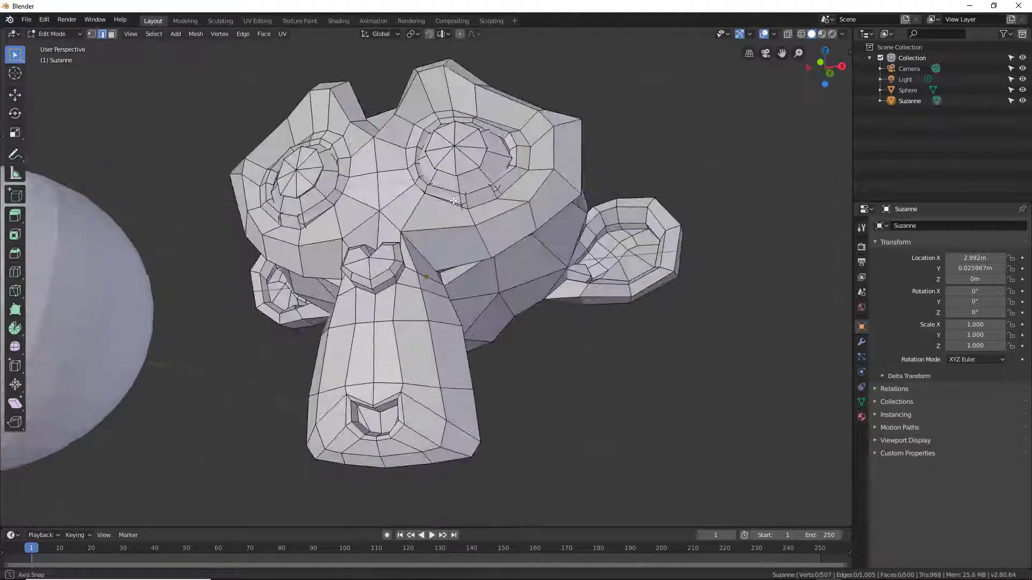
pyautogui.scroll(3, 411, 283)
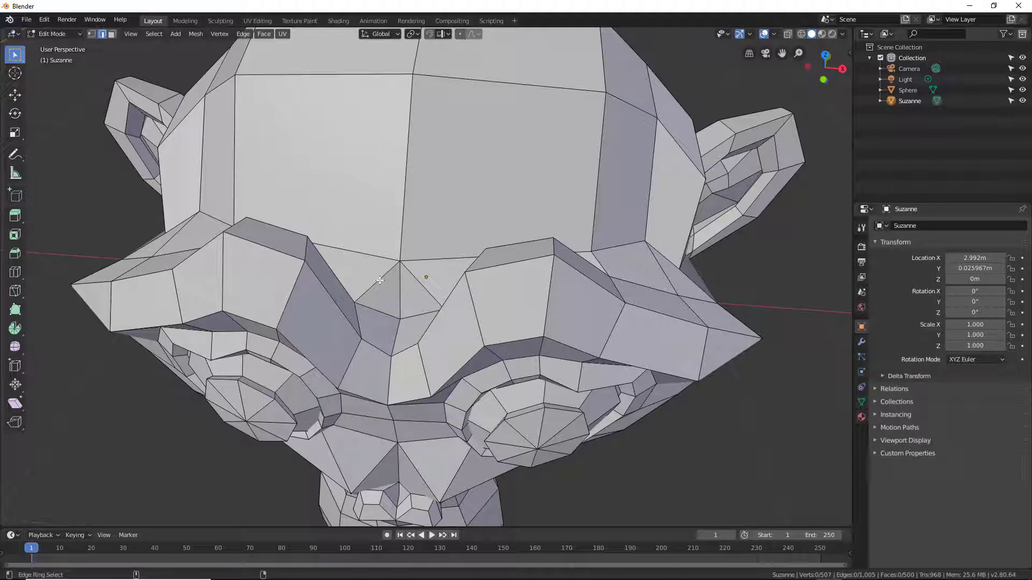
# Select a 27-edge ring across Suzanne's brow and nose bridge, then orbit to a side view
pyautogui.keyDown('ctrl'); pyautogui.keyDown('alt'); pyautogui.click(380, 280); pyautogui.keyUp('alt'); pyautogui.keyUp('ctrl')
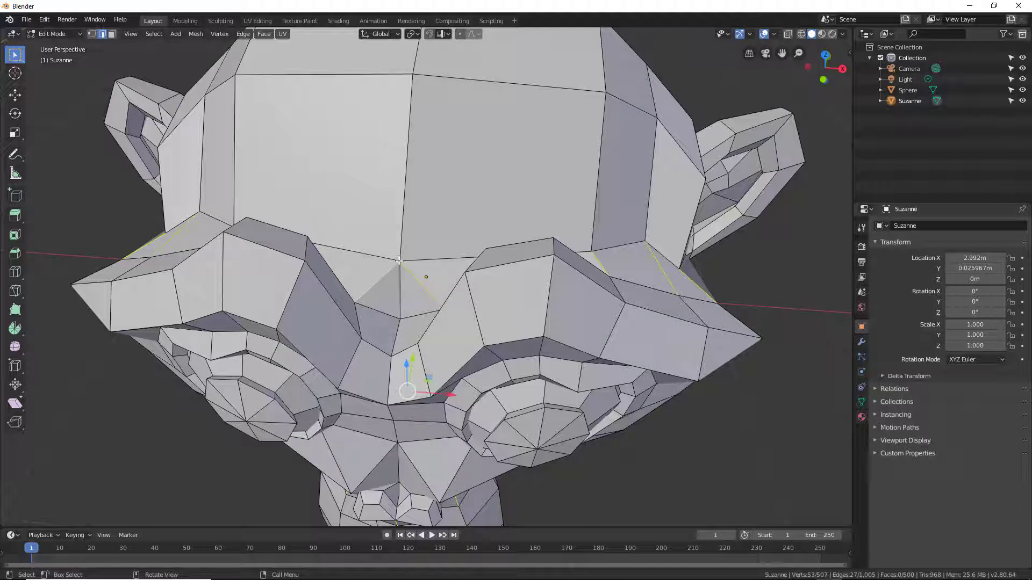
pyautogui.click(399, 290)
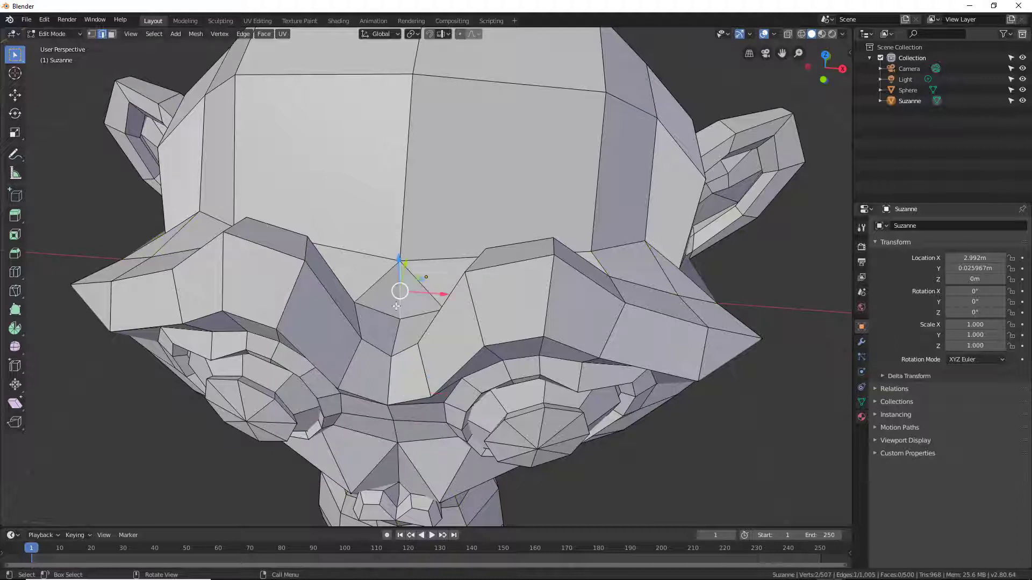
pyautogui.click(375, 286)
pyautogui.click(400, 299)
pyautogui.keyDown('ctrl'); pyautogui.keyDown('alt'); pyautogui.click(378, 282); pyautogui.keyUp('alt'); pyautogui.keyUp('ctrl')
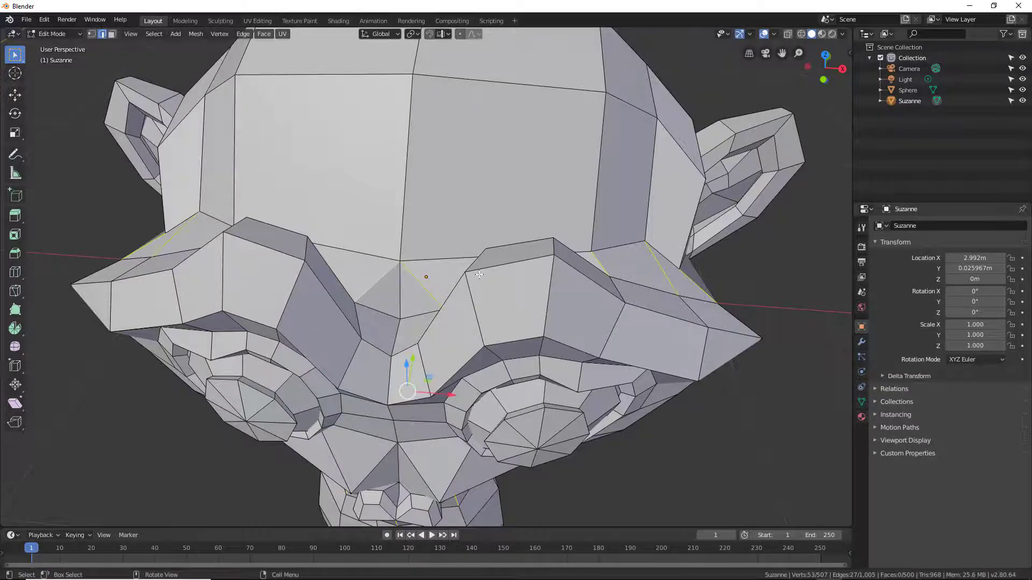
pyautogui.moveTo(438, 343)
pyautogui.mouseDown(button='middle')
pyautogui.moveTo(365, 227)
pyautogui.moveTo(571, 270)
pyautogui.moveTo(527, 327)
pyautogui.mouseUp(button='middle')
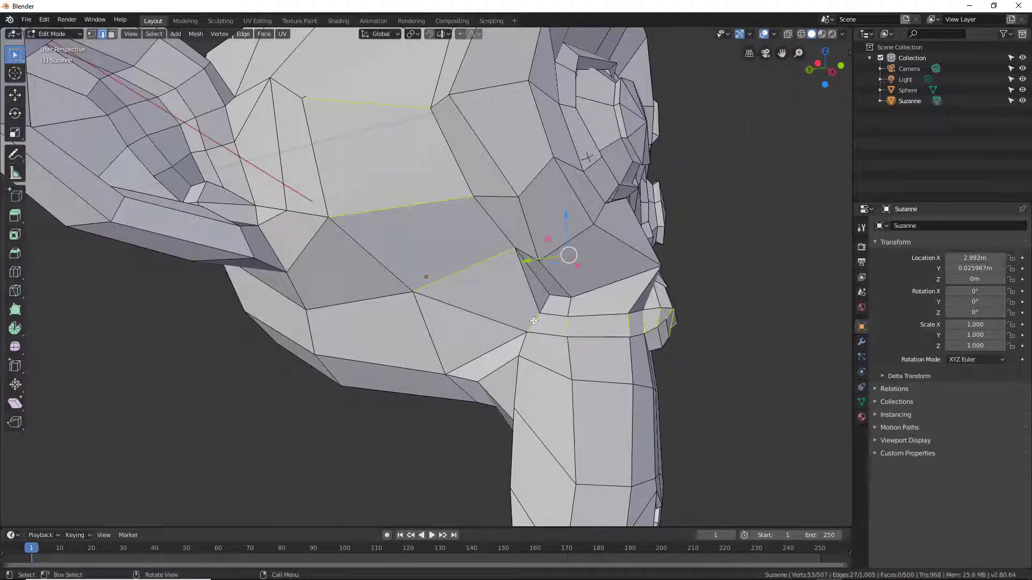
pyautogui.moveTo(592, 333)
pyautogui.mouseDown(button='middle')
pyautogui.moveTo(396, 380)
pyautogui.moveTo(433, 278)
pyautogui.mouseUp(button='middle')
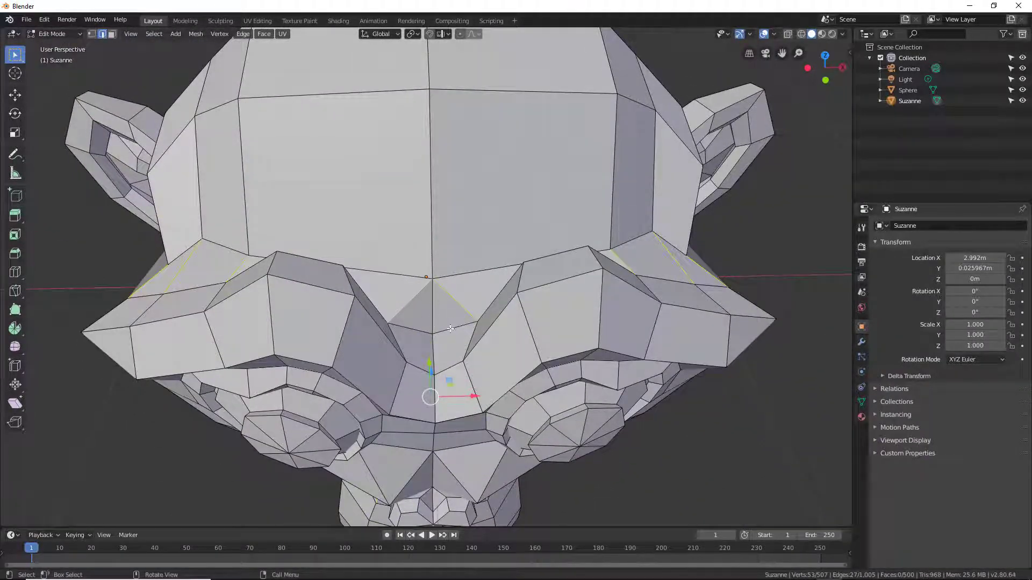
pyautogui.scroll(-5, 451, 309)
pyautogui.moveTo(448, 313); pyautogui.dragTo(456, 307, button='middle')
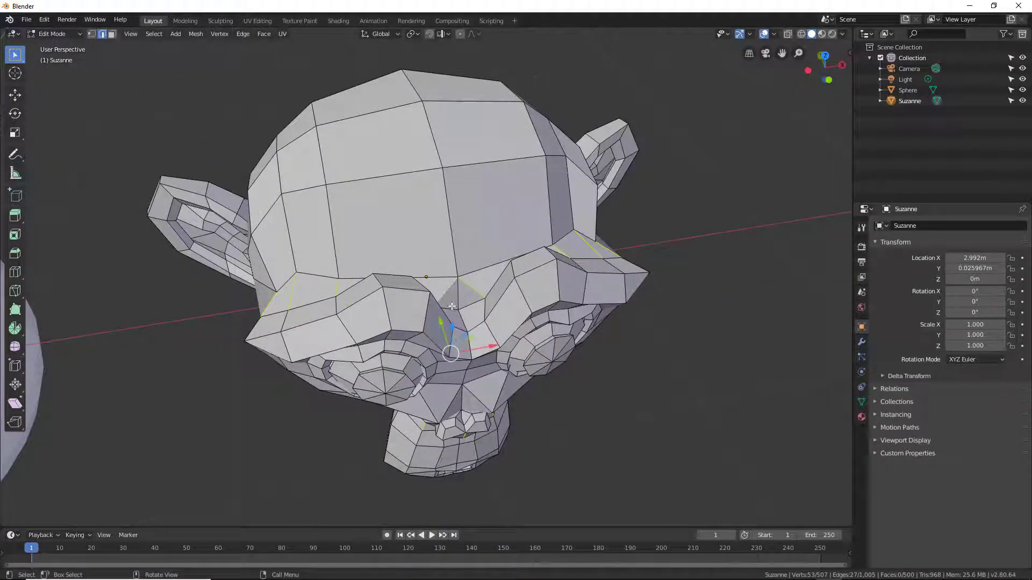
pyautogui.moveTo(439, 295)
pyautogui.mouseDown(button='middle')
pyautogui.moveTo(441, 271)
pyautogui.moveTo(300, 282)
pyautogui.moveTo(362, 290)
pyautogui.mouseUp(button='middle')
# Switch to a front view in edge select mode and select the forehead edge loop
pyautogui.press('3')
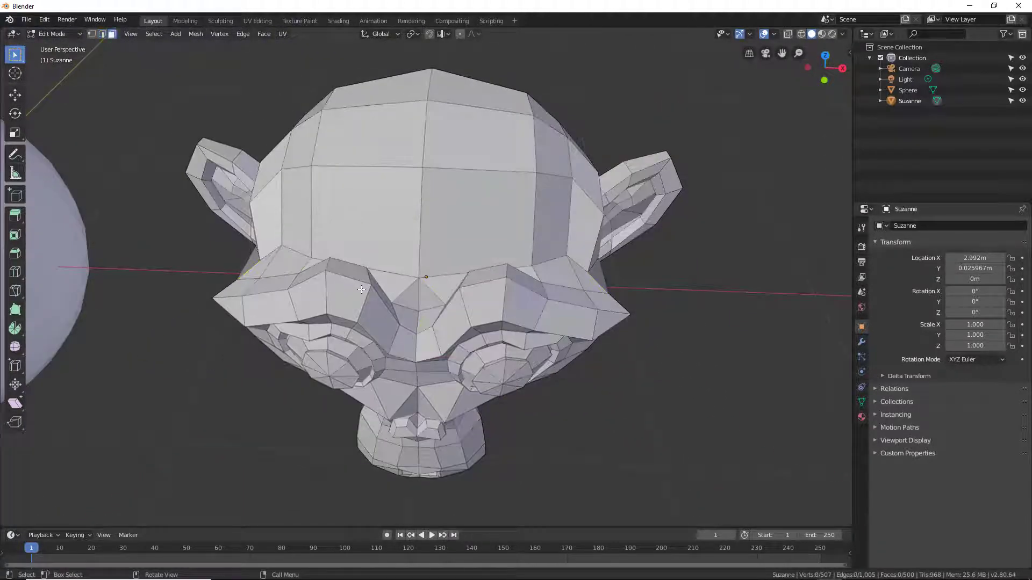
pyautogui.press('2')
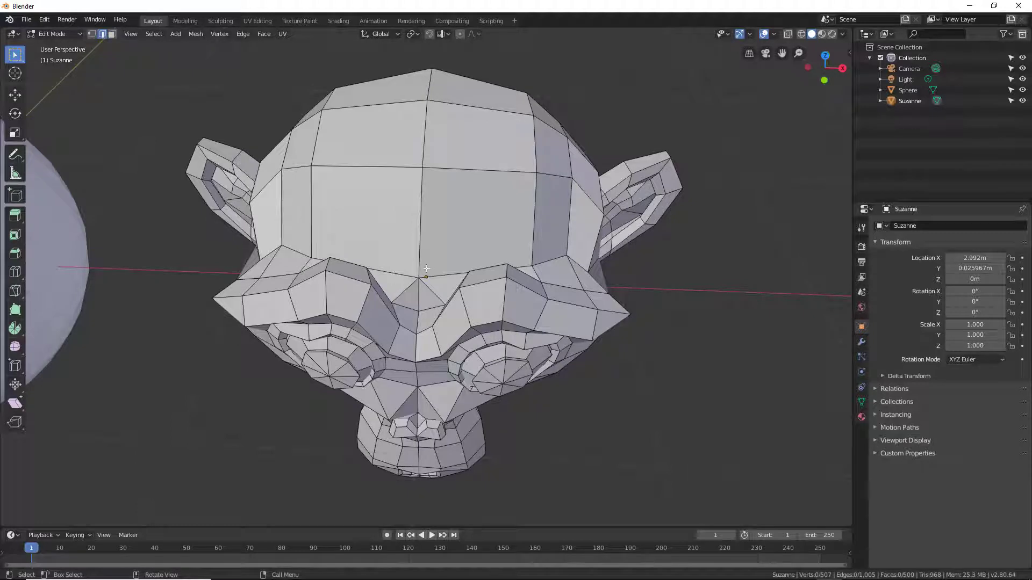
pyautogui.keyDown('ctrl'); pyautogui.keyDown('alt'); pyautogui.click(381, 167); pyautogui.keyUp('alt'); pyautogui.keyUp('ctrl')
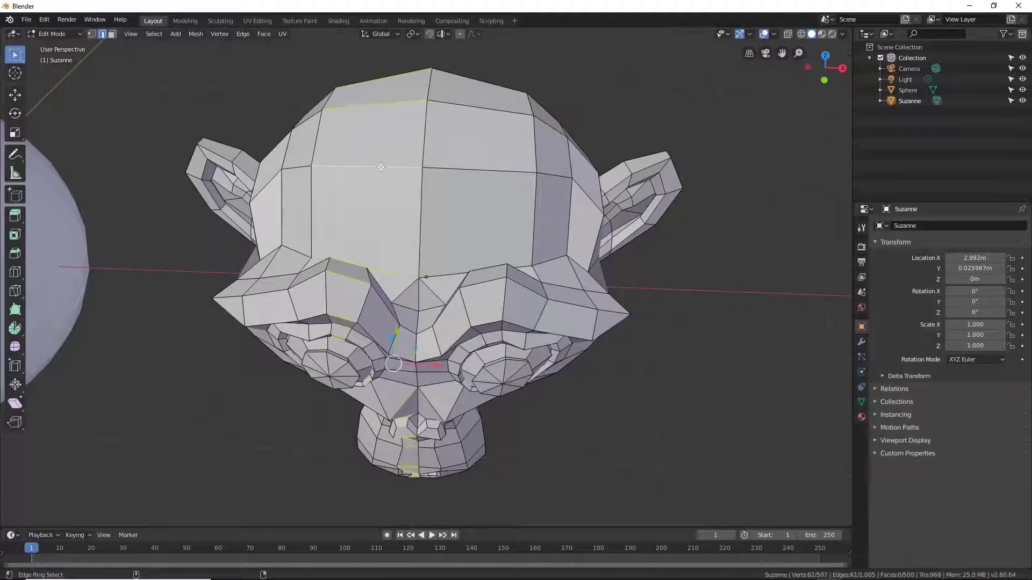
pyautogui.keyDown('alt'); pyautogui.click(491, 171); pyautogui.keyUp('alt')
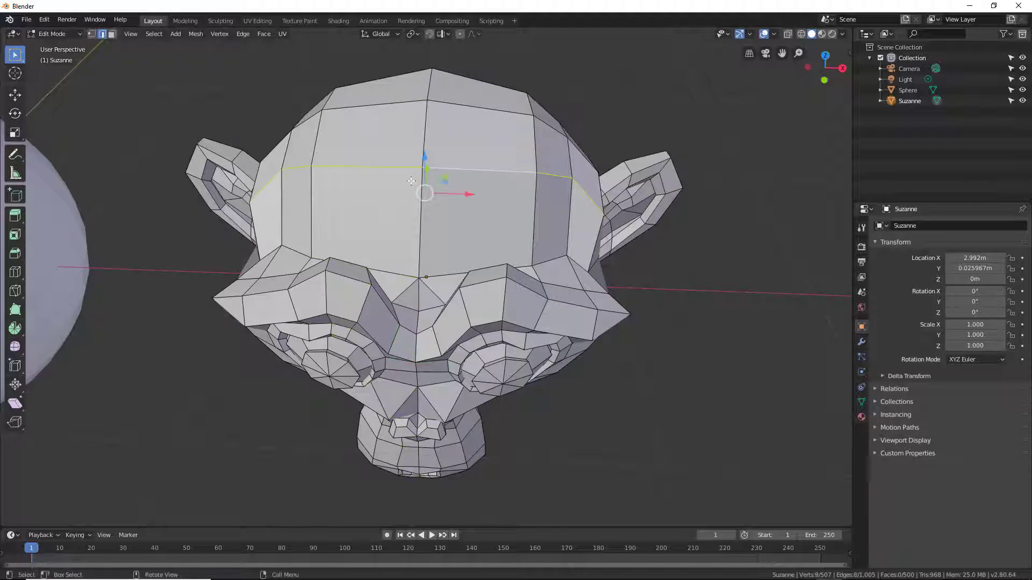
# Select the 48-edge ring over Suzanne's head and face, then orbit to inspect it
pyautogui.keyDown('ctrl'); pyautogui.keyDown('alt'); pyautogui.click(388, 273); pyautogui.keyUp('alt'); pyautogui.keyUp('ctrl')
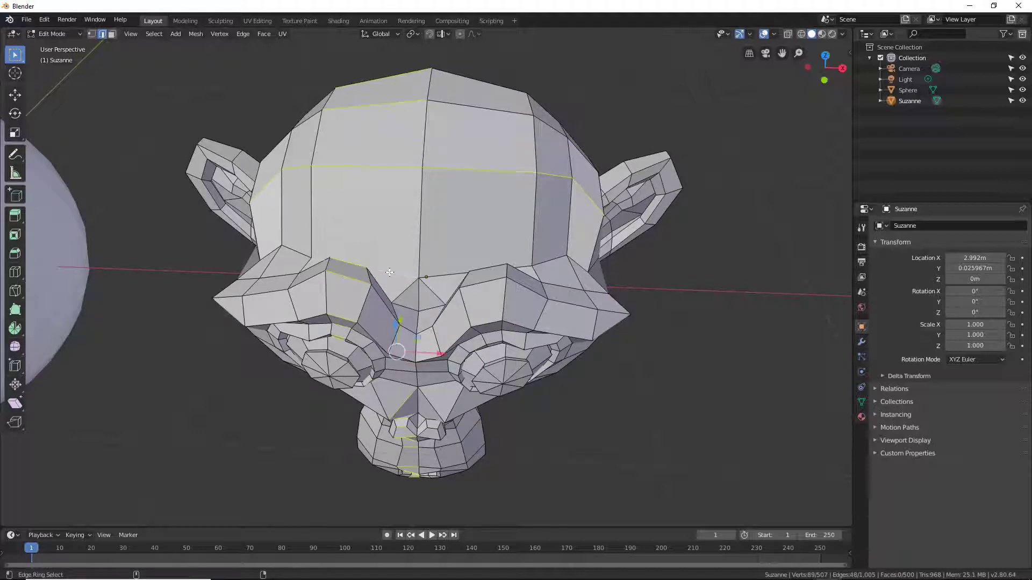
pyautogui.moveTo(388, 273)
pyautogui.mouseDown(button='middle')
pyautogui.moveTo(557, 247)
pyautogui.moveTo(368, 234)
pyautogui.moveTo(451, 237)
pyautogui.mouseUp(button='middle')
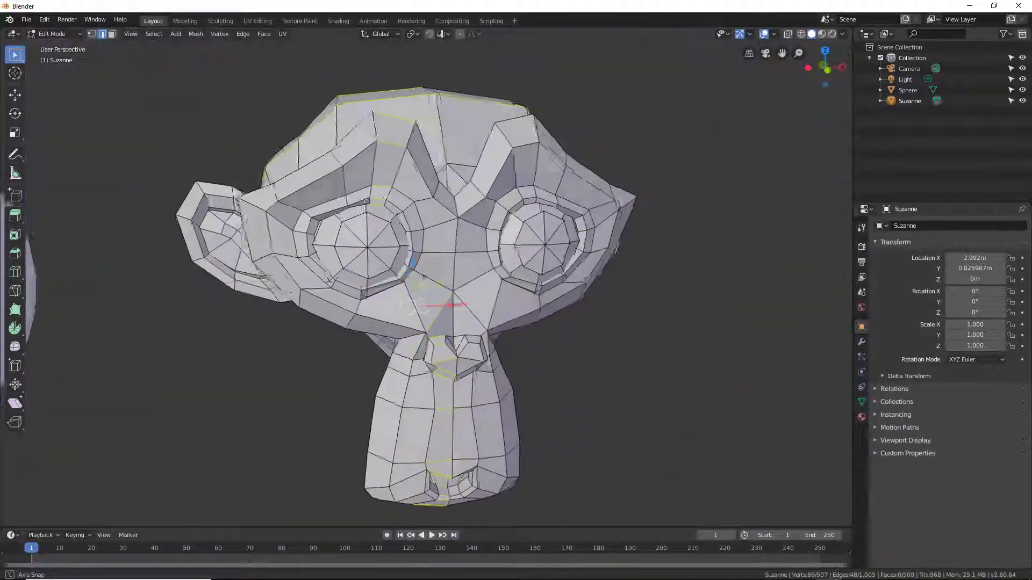
pyautogui.scroll(-3, 437, 201)
pyautogui.scroll(2, 437, 201)
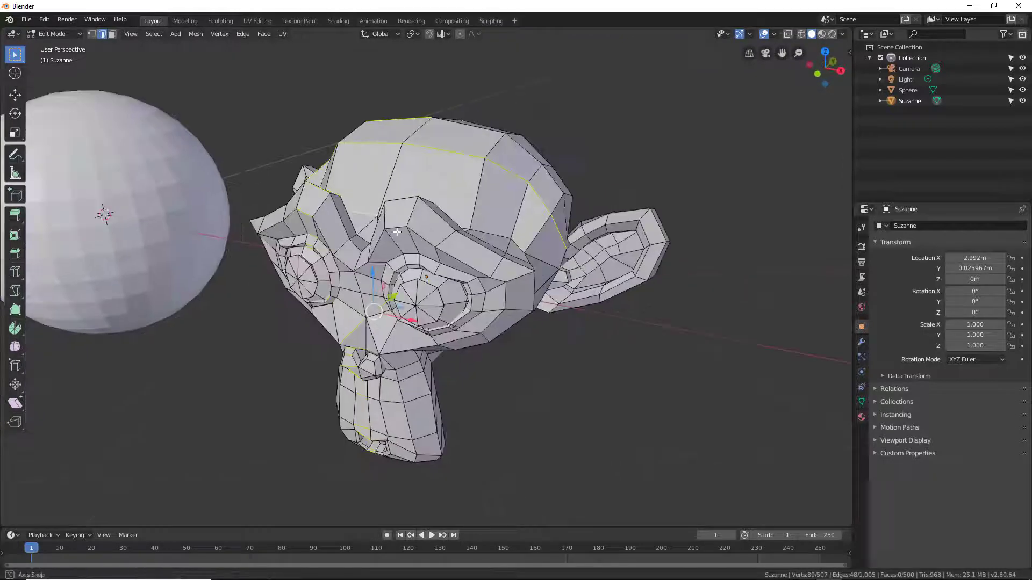